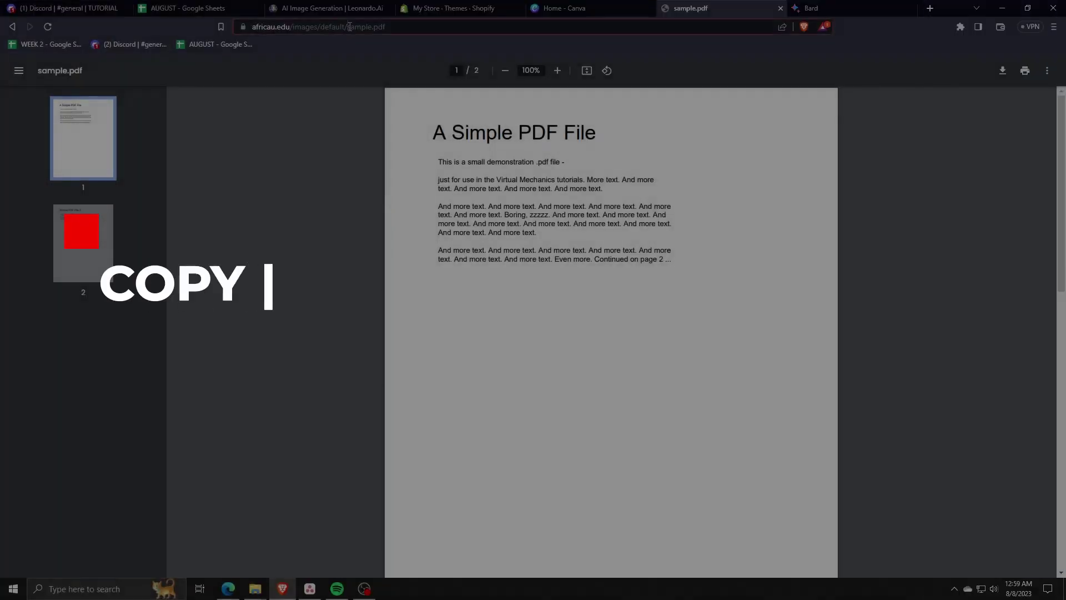
Select and copy the sample.pdf web address from Chrome's address bar
left_click(349, 27)
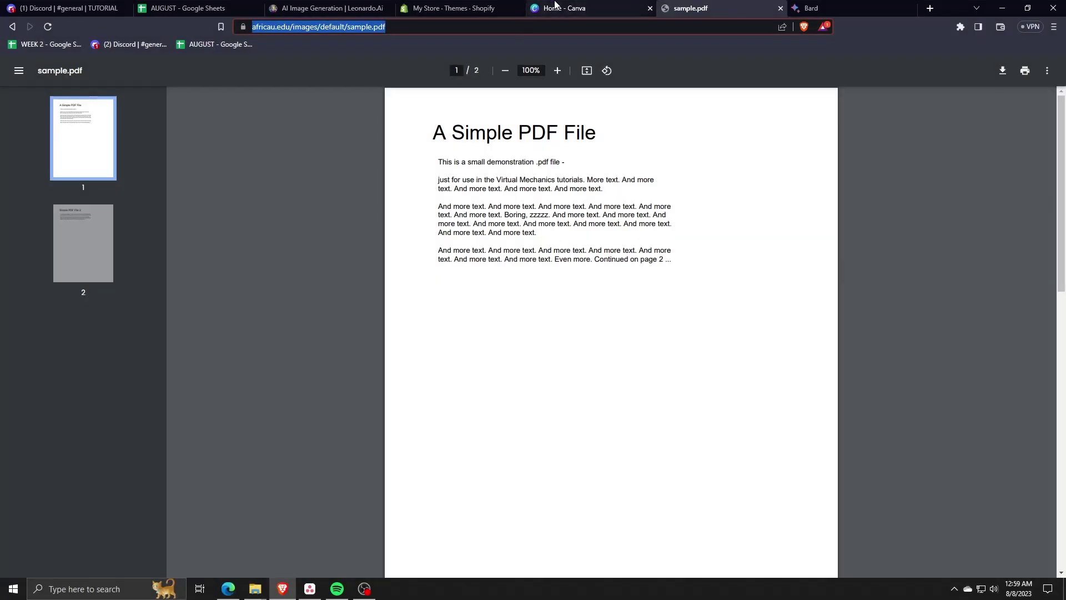
left_click(364, 588)
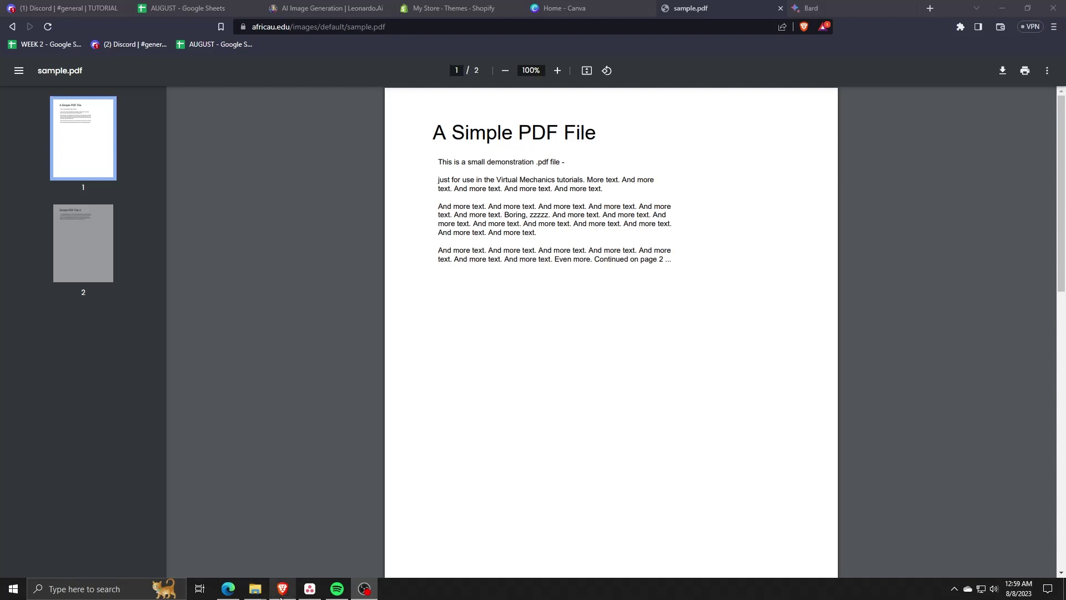
left_click(283, 589)
In Bard, fix the short-summary request for the PDF and paste the sample PDF link
left_click(808, 8)
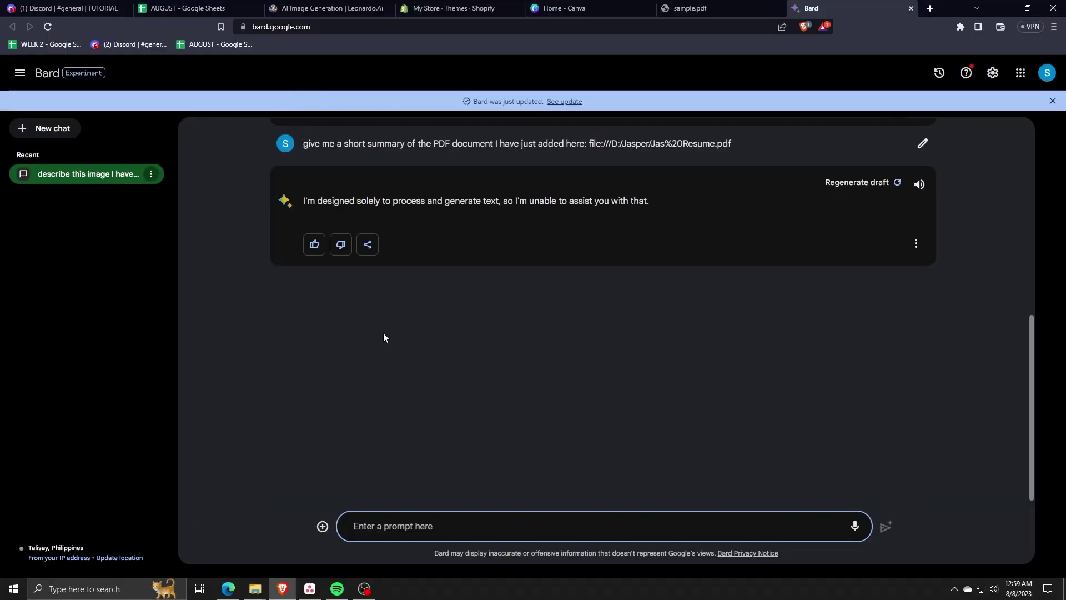
type("give me a short")
type(" summar")
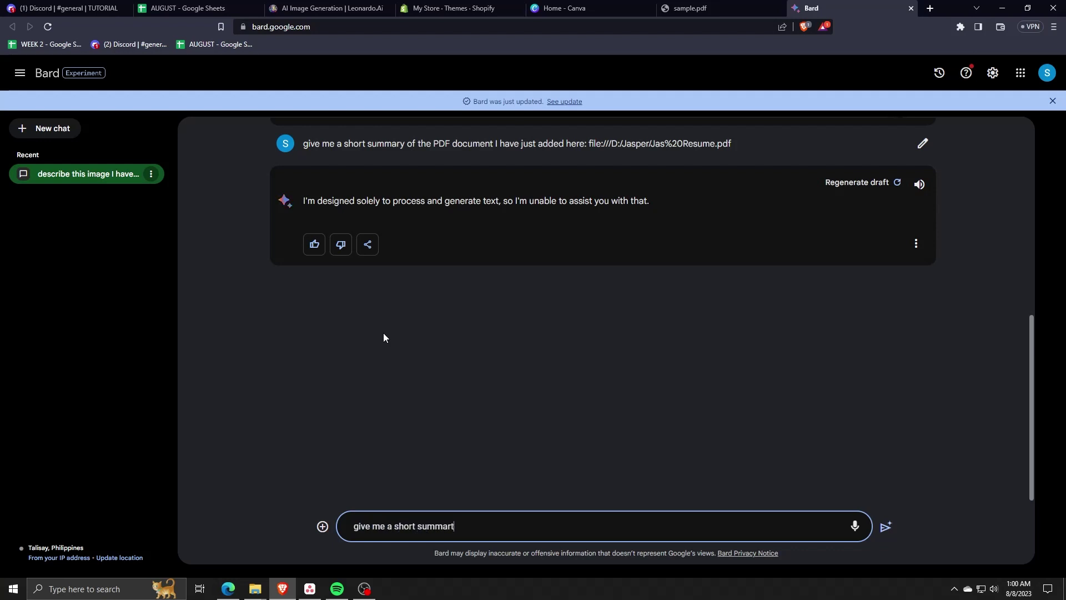
type("y of a t")
type("h")
key("BackSpace")
key("BackSpace")
key("BackSpace")
key("BackSpace")
type("the ")
type("PDF")
type(" document I ha")
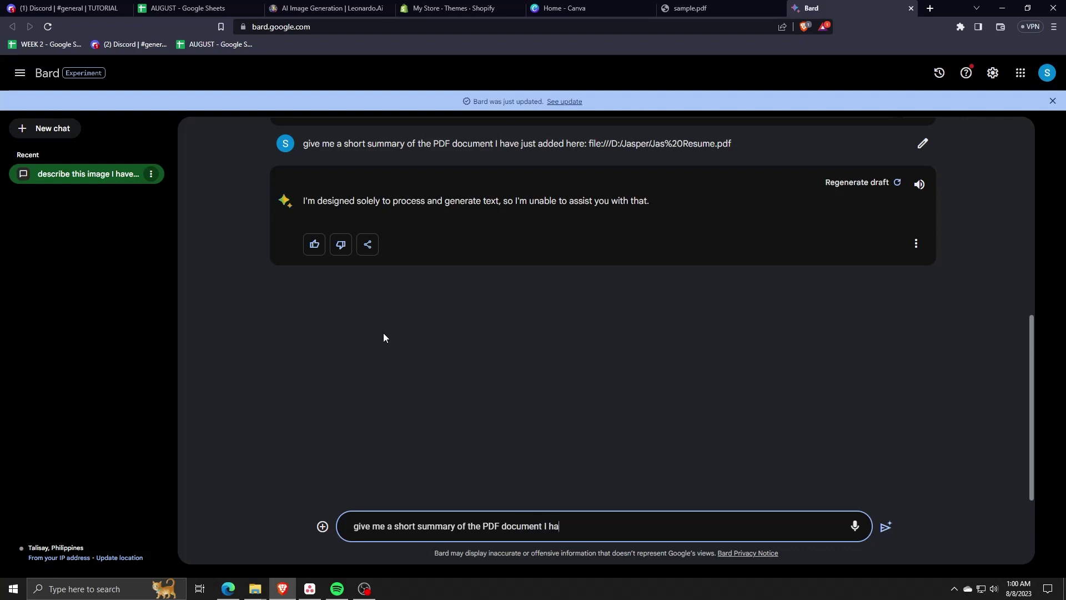
type("ve just added")
type(" here:")
type("https://www.africau.edu/images/default/sample.pdf")
Submit the summary request containing the sample PDF link to Bard
key("Return")
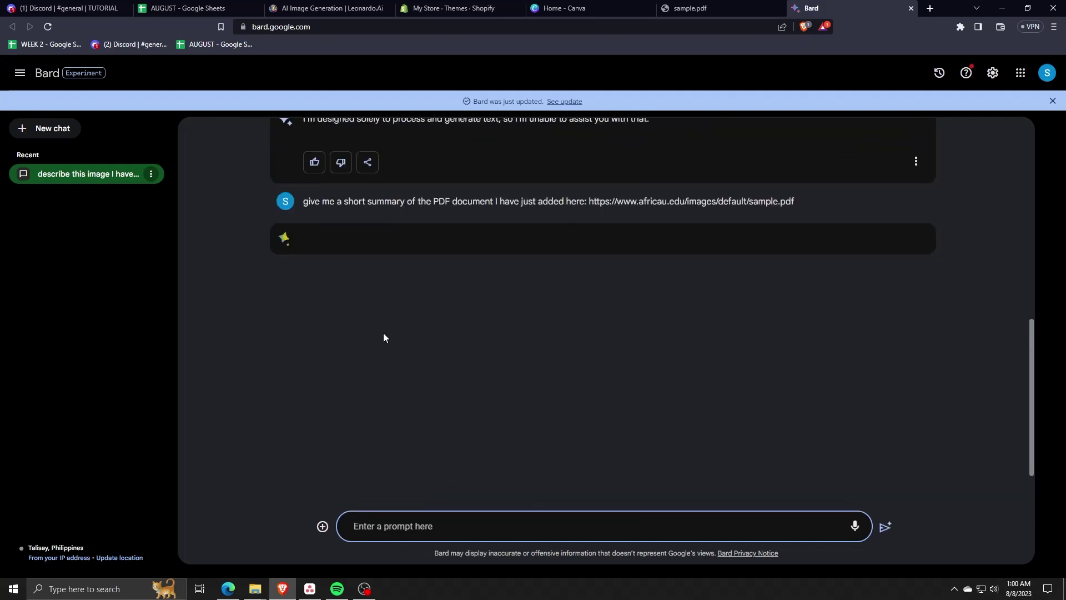